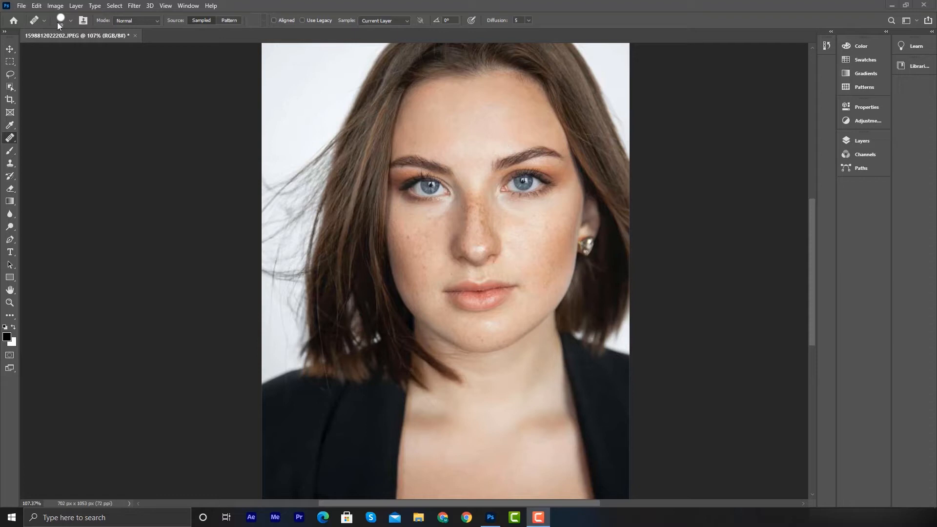
Sample clean skin near the nose with the Healing Brush and dab over the freckles at the top of the nose bridge.
{"action": "left_click", "coordinate": [11, 49]}
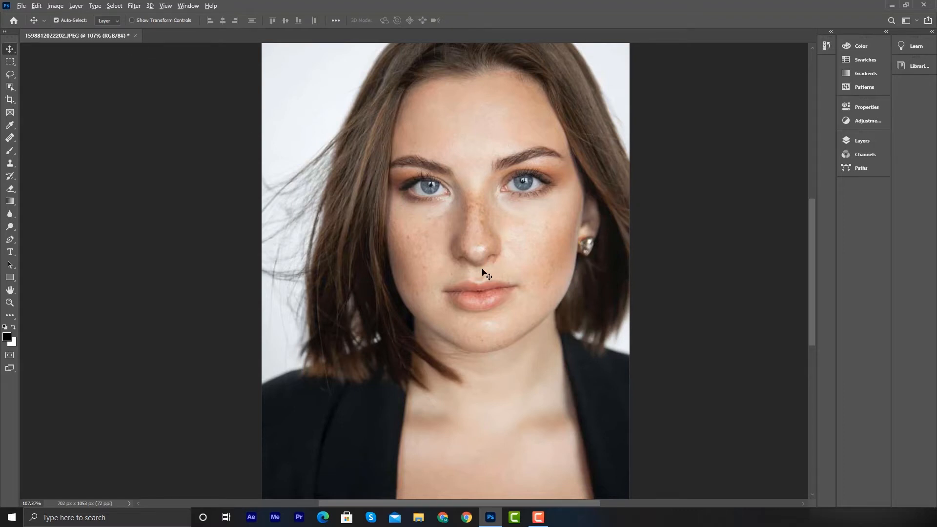
{"action": "scroll", "coordinate": [482, 269], "scroll_direction": "up", "scroll_amount": 1}
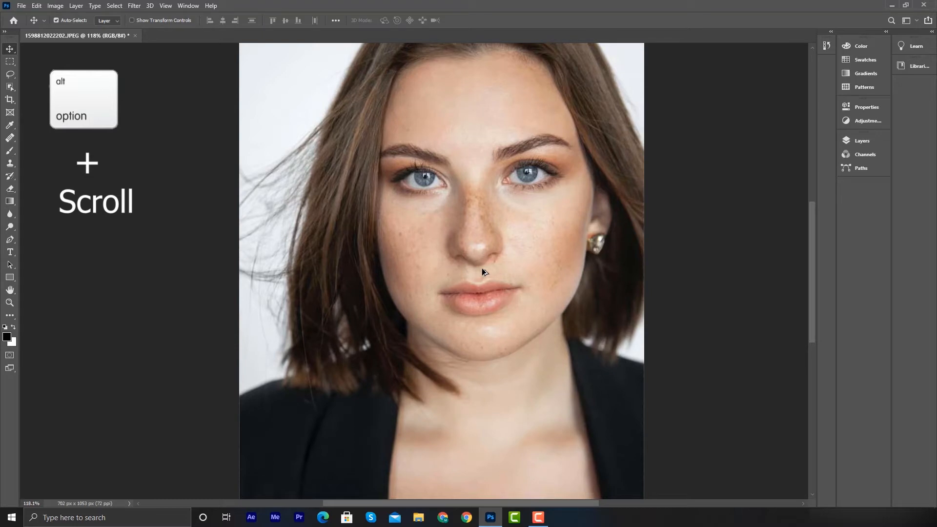
{"action": "scroll", "coordinate": [482, 269], "scroll_direction": "up", "scroll_amount": 2}
{"action": "scroll", "coordinate": [482, 269], "scroll_direction": "down", "scroll_amount": 1}
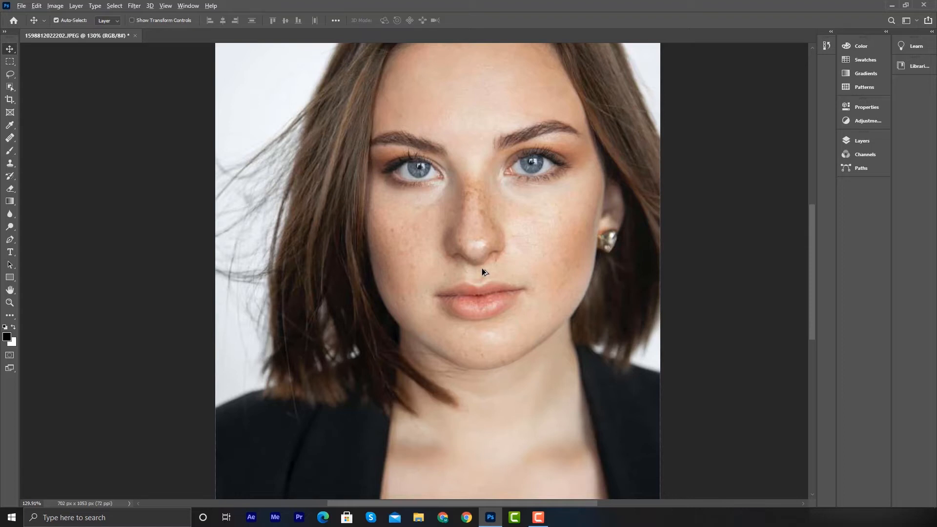
{"action": "scroll", "coordinate": [481, 268], "scroll_direction": "up", "scroll_amount": 1}
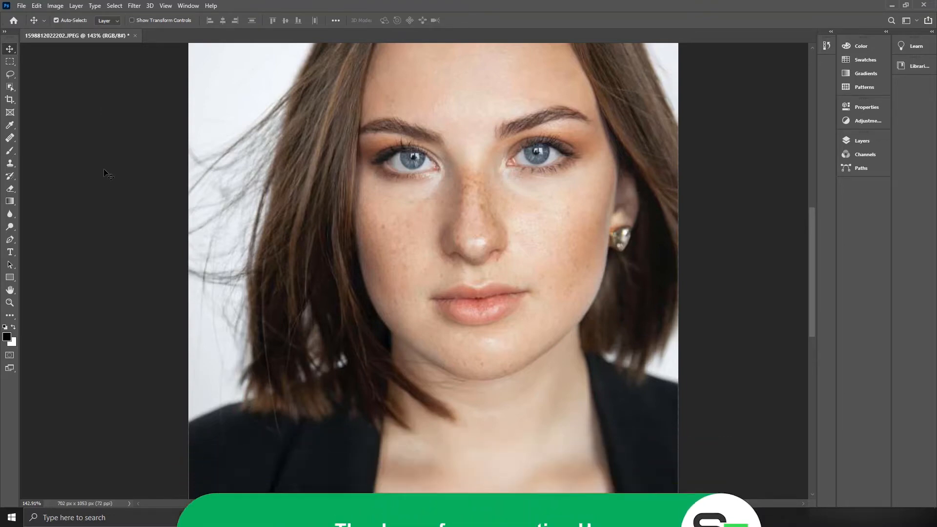
{"action": "left_click", "coordinate": [9, 139]}
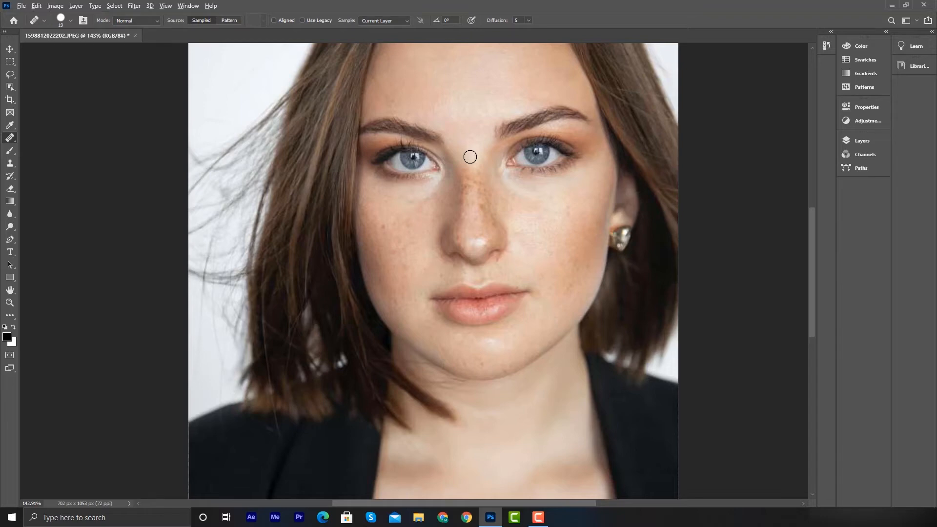
{"action": "key", "text": "alt"}
{"action": "left_click", "coordinate": [464, 188]}
{"action": "left_click", "coordinate": [455, 161]}
{"action": "left_click", "coordinate": [473, 183]}
Sample clear skin between the eyes and on the nose's shaded side, and paint over the freckles on the upper nose bridge.
{"action": "scroll", "coordinate": [473, 185], "scroll_direction": "up", "scroll_amount": 3}
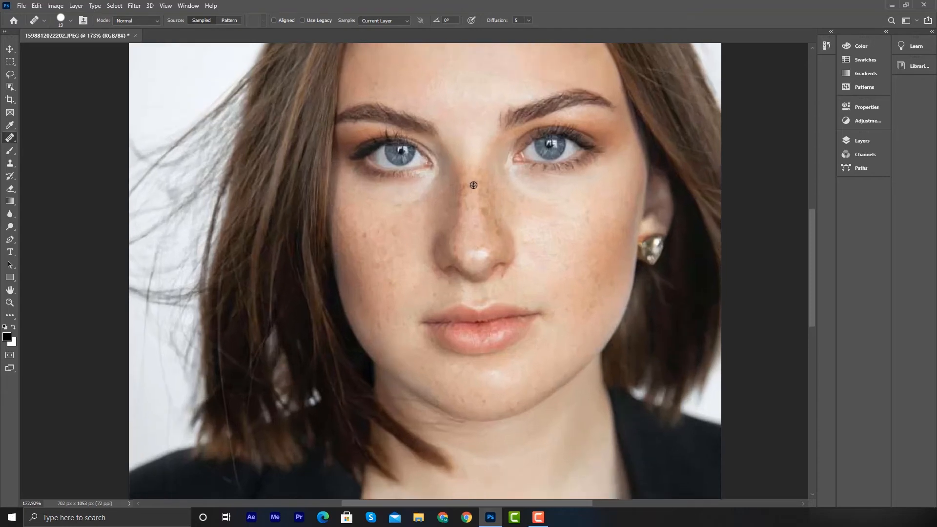
{"action": "scroll", "coordinate": [473, 185], "scroll_direction": "up", "scroll_amount": 1}
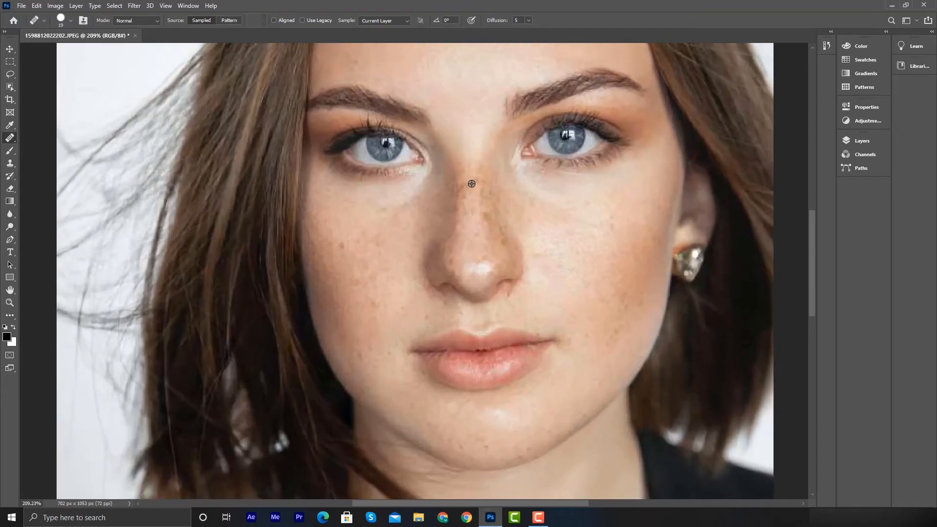
{"action": "scroll", "coordinate": [471, 184], "scroll_direction": "down", "scroll_amount": 2}
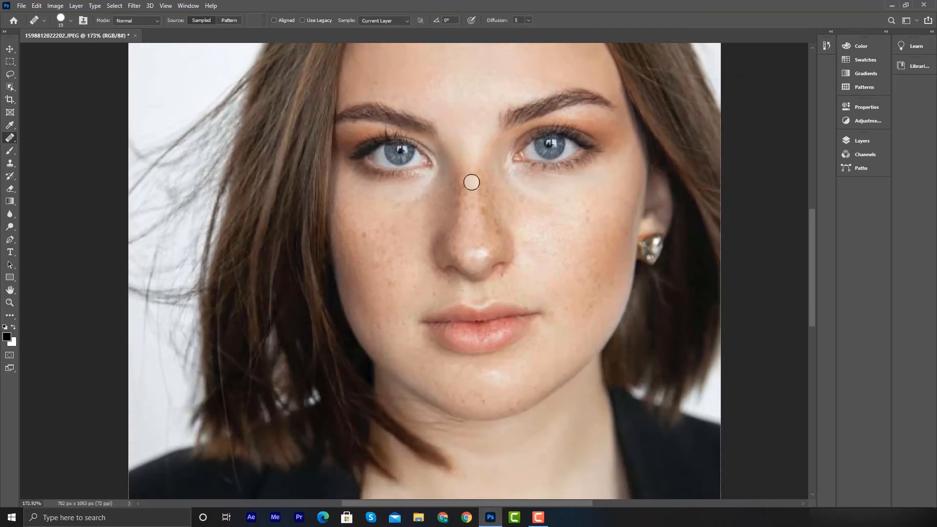
{"action": "left_click", "coordinate": [471, 153], "text": "alt"}
{"action": "mouse_move", "coordinate": [468, 181]}
{"action": "left_mouse_down"}
{"action": "mouse_move", "coordinate": [466, 191]}
{"action": "mouse_move", "coordinate": [464, 161]}
{"action": "mouse_move", "coordinate": [470, 190]}
{"action": "mouse_move", "coordinate": [472, 161]}
{"action": "mouse_move", "coordinate": [470, 188]}
{"action": "mouse_move", "coordinate": [464, 159]}
{"action": "left_mouse_up"}
{"action": "left_click", "coordinate": [446, 205], "text": "alt"}
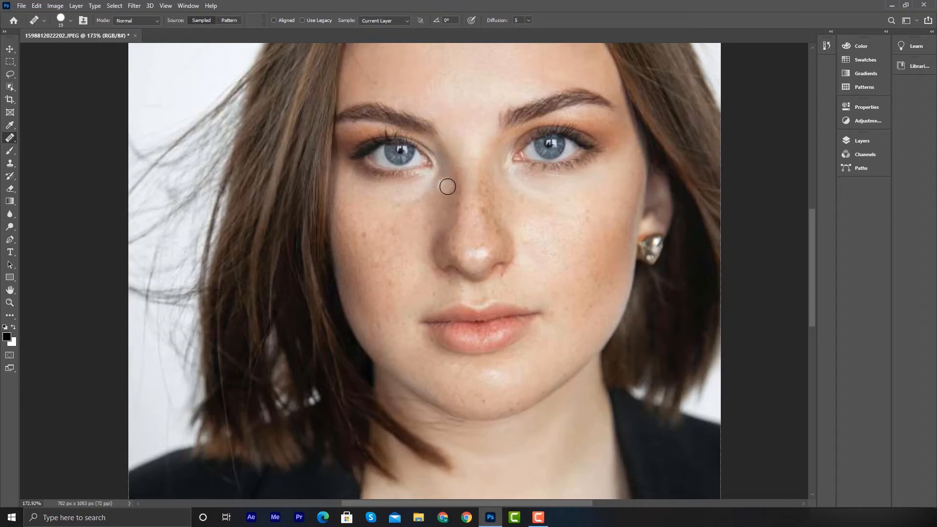
{"action": "mouse_move", "coordinate": [446, 184]}
{"action": "left_mouse_down"}
{"action": "mouse_move", "coordinate": [443, 206]}
{"action": "mouse_move", "coordinate": [445, 176]}
{"action": "left_mouse_up"}
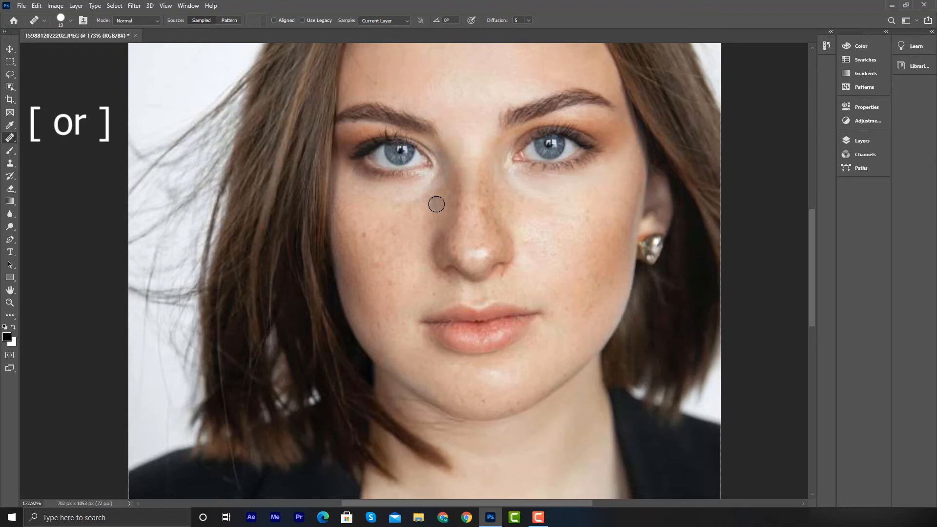
Reduce the Healing Brush size to 10 px and smooth the shaded side of the nose below the inner eye corner.
{"action": "key", "text": "bracketleft"}
{"action": "key", "text": "bracketright"}
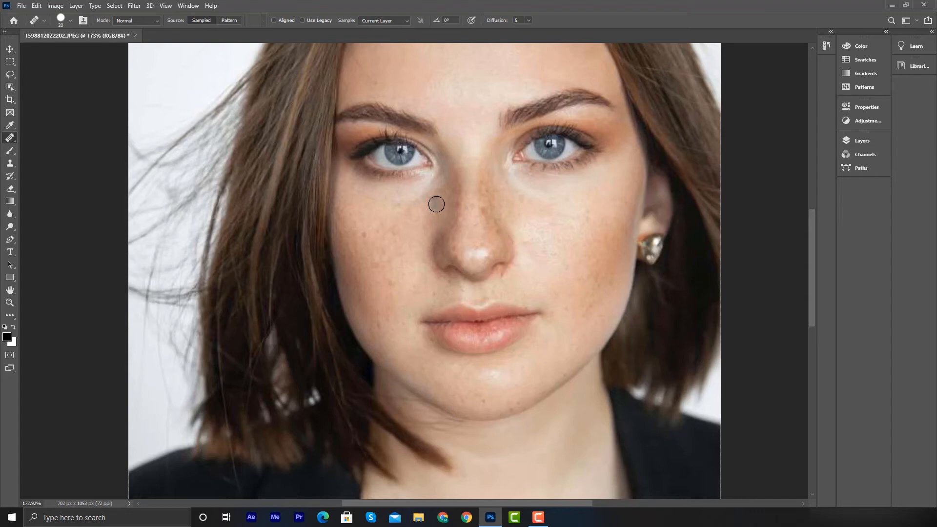
{"action": "key", "text": "bracketleft"}
{"action": "key", "text": "bracketleft"}
{"action": "mouse_move", "coordinate": [448, 179]}
{"action": "left_mouse_down"}
{"action": "mouse_move", "coordinate": [448, 207]}
{"action": "mouse_move", "coordinate": [436, 192]}
{"action": "mouse_move", "coordinate": [446, 178]}
{"action": "mouse_move", "coordinate": [452, 190]}
{"action": "mouse_move", "coordinate": [441, 212]}
{"action": "left_mouse_up"}
Sample clear cheek skin and heal the dark freckles on the cheek at the left of the portrait.
{"action": "left_click", "coordinate": [369, 222], "text": "alt"}
{"action": "mouse_move", "coordinate": [361, 229]}
{"action": "left_mouse_down"}
{"action": "mouse_move", "coordinate": [393, 292]}
{"action": "mouse_move", "coordinate": [384, 276]}
{"action": "left_mouse_up"}
{"action": "left_click_drag", "start_coordinate": [361, 237], "coordinate": [366, 286]}
Sample skin beside the nose and paint over the freckles along the right side of the nose bridge.
{"action": "left_click", "coordinate": [510, 193], "text": "alt"}
{"action": "left_click_drag", "start_coordinate": [489, 177], "coordinate": [497, 210]}
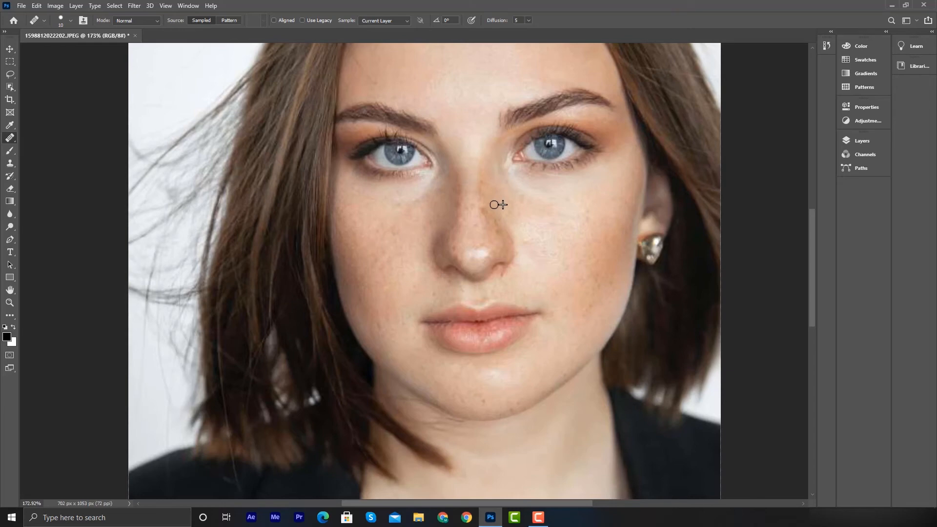
{"action": "left_click", "coordinate": [496, 183], "text": "alt"}
{"action": "left_click_drag", "start_coordinate": [486, 186], "coordinate": [494, 217]}
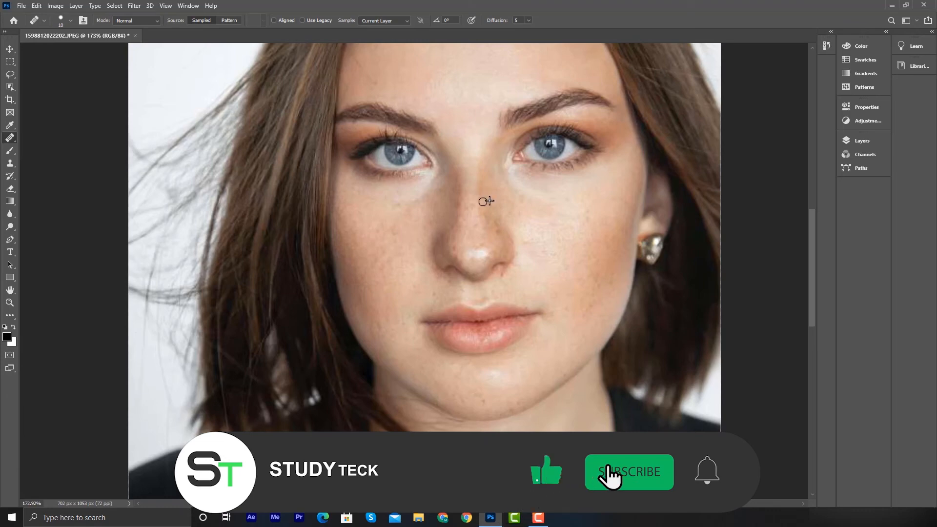
{"action": "left_click", "coordinate": [511, 224], "text": "alt"}
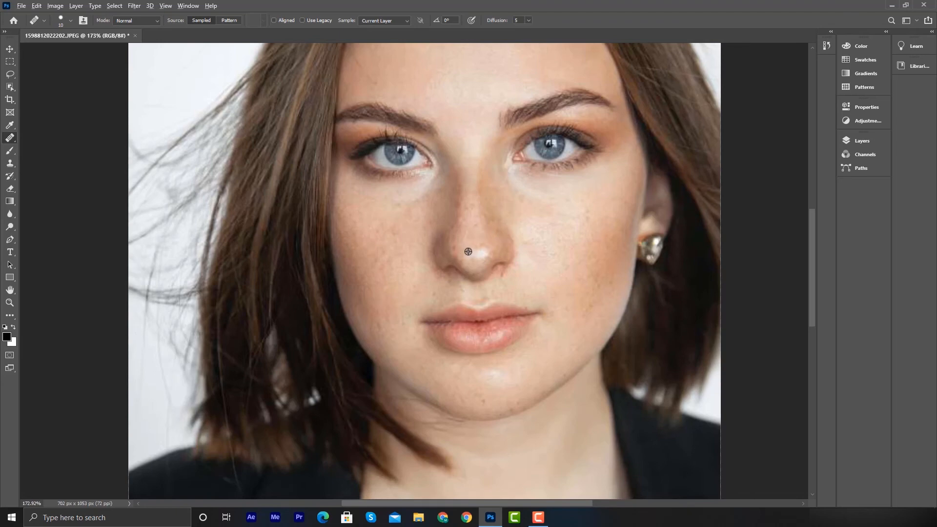
Sample nearby skin and heal the spots beside the nose tip and along the cheek next to the left nostril.
{"action": "left_click", "coordinate": [462, 246], "text": "alt"}
{"action": "left_click", "coordinate": [460, 247], "text": "alt"}
{"action": "left_click_drag", "start_coordinate": [458, 257], "coordinate": [453, 257]}
{"action": "left_click", "coordinate": [547, 248]}
{"action": "left_click", "coordinate": [448, 295]}
{"action": "left_click", "coordinate": [439, 283]}
{"action": "left_click_drag", "start_coordinate": [437, 275], "coordinate": [424, 249]}
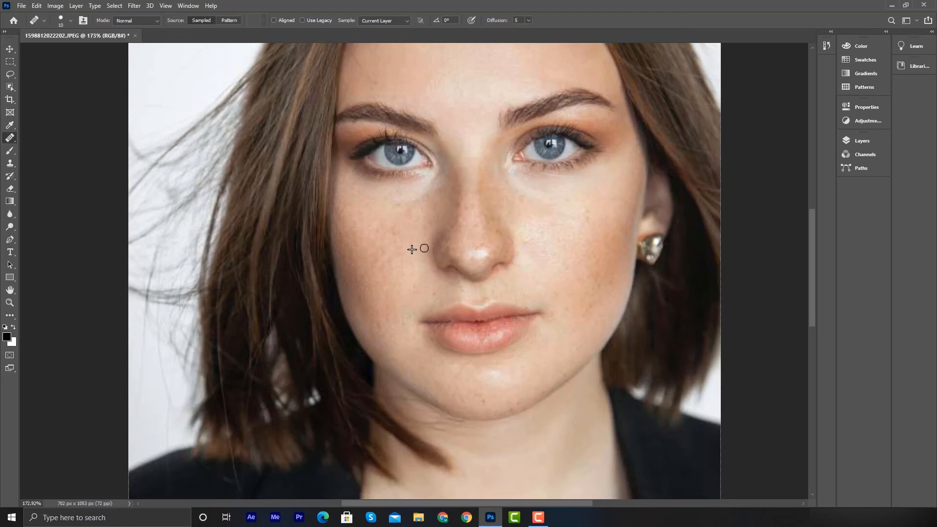
Sample skin below the left nostril, heal the nostril's lower edge, and review the retouched portrait as a whole.
{"action": "left_click", "coordinate": [443, 282], "text": "alt"}
{"action": "left_click", "coordinate": [451, 271]}
{"action": "mouse_move", "coordinate": [452, 272]}
{"action": "left_mouse_down"}
{"action": "mouse_move", "coordinate": [447, 286]}
{"action": "mouse_move", "coordinate": [450, 275]}
{"action": "left_mouse_up"}
{"action": "scroll", "coordinate": [480, 221], "scroll_direction": "down", "scroll_amount": 3}
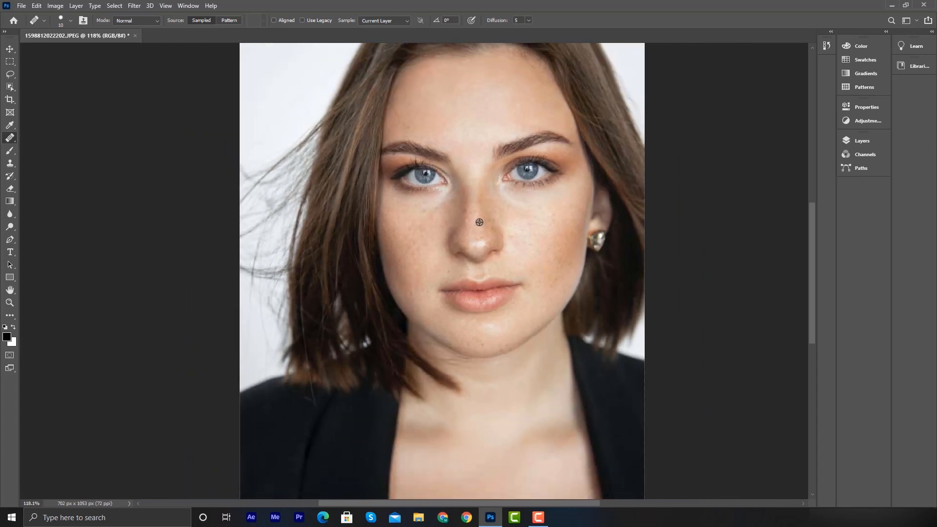
{"action": "scroll", "coordinate": [479, 222], "scroll_direction": "down", "scroll_amount": 2}
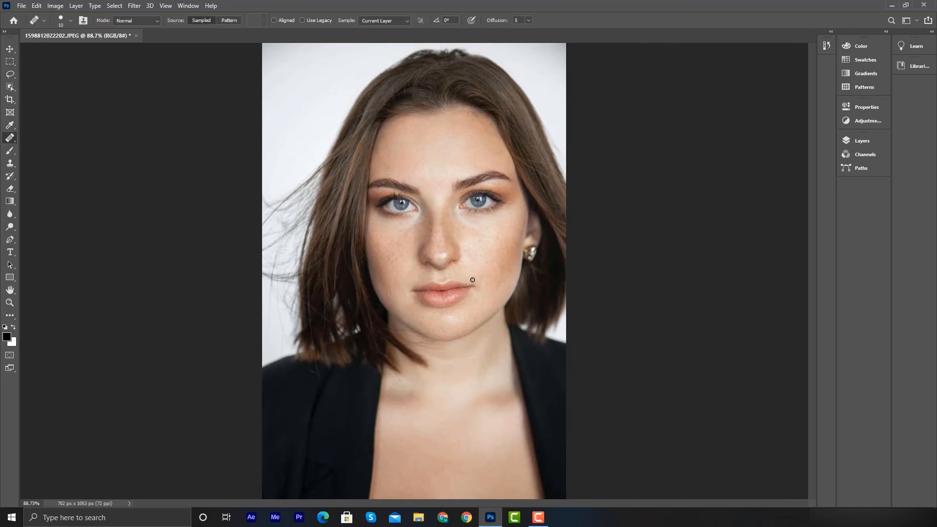